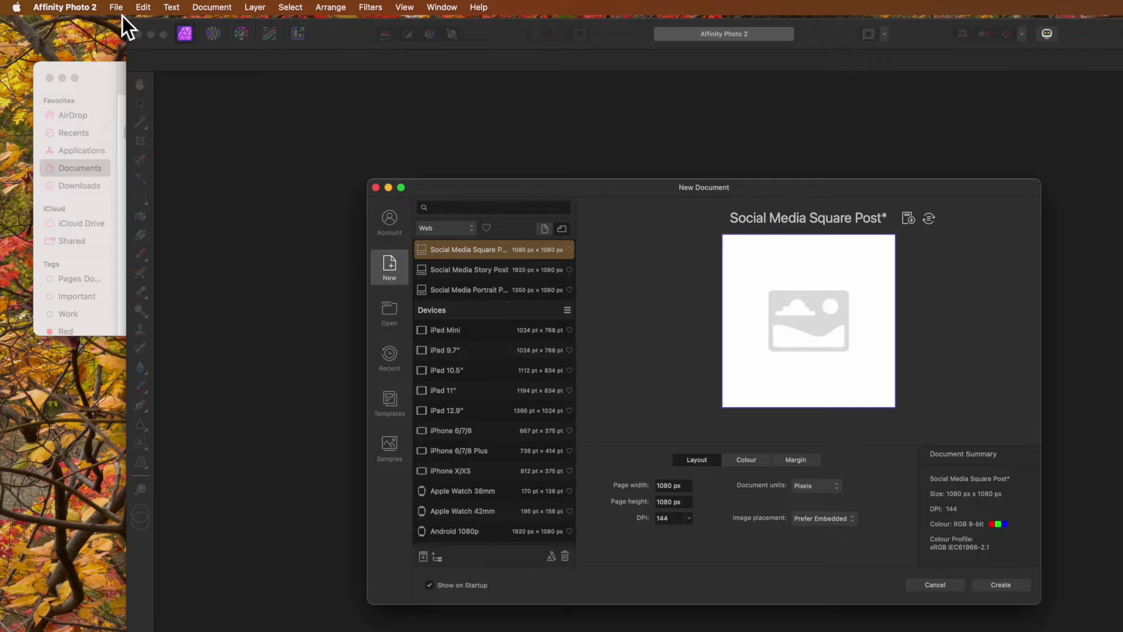
- Create a new 1080 × 1080 px document from the Social Media Square Post preset
left_click(120, 8)
left_click(127, 34)
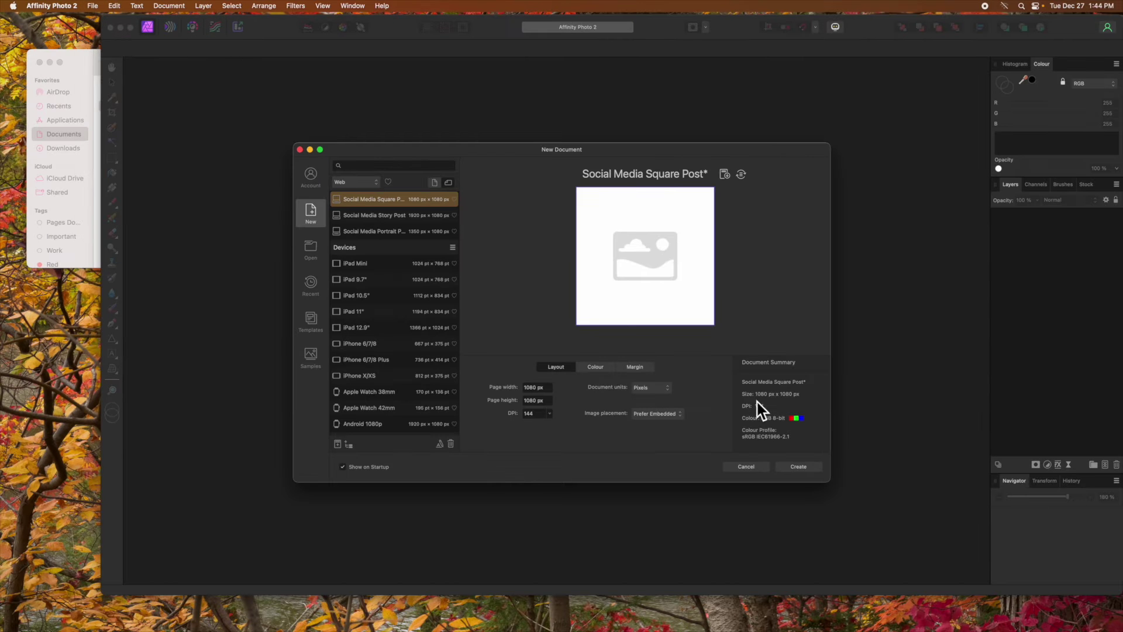
left_click(799, 467)
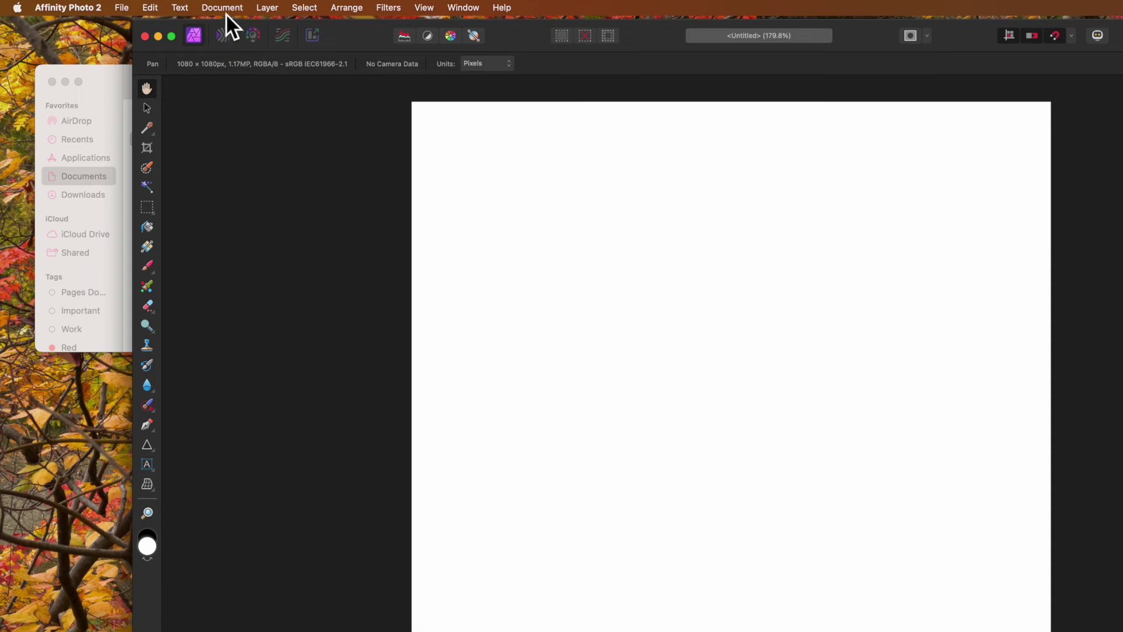
- Turn on Document > Transparent Background and select the Triangle tool
left_click(226, 10)
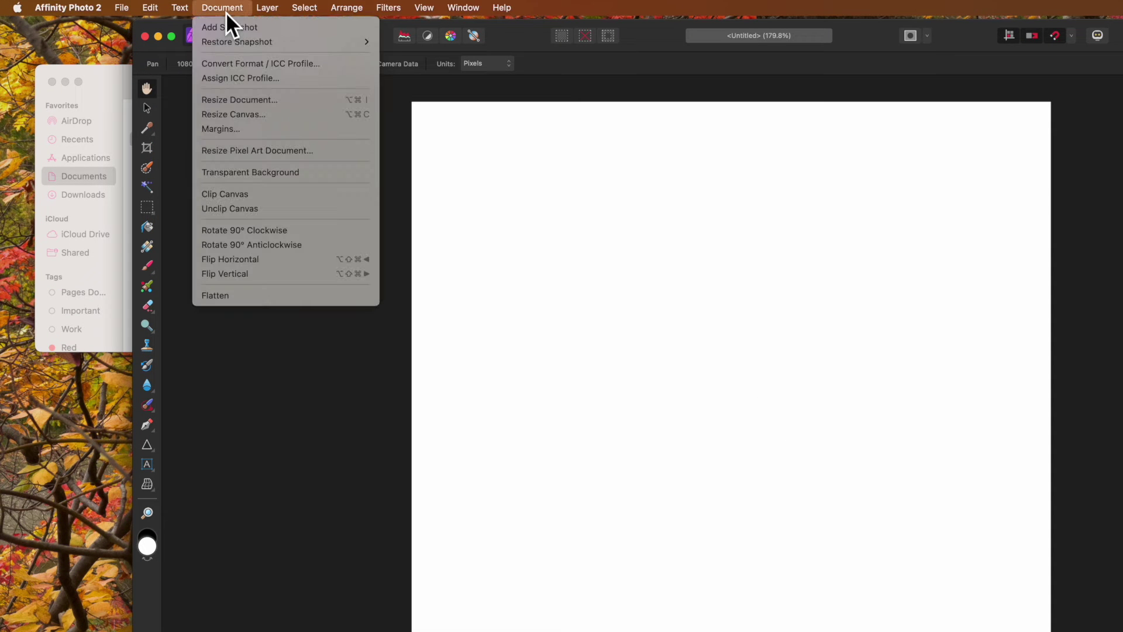
left_click(268, 172)
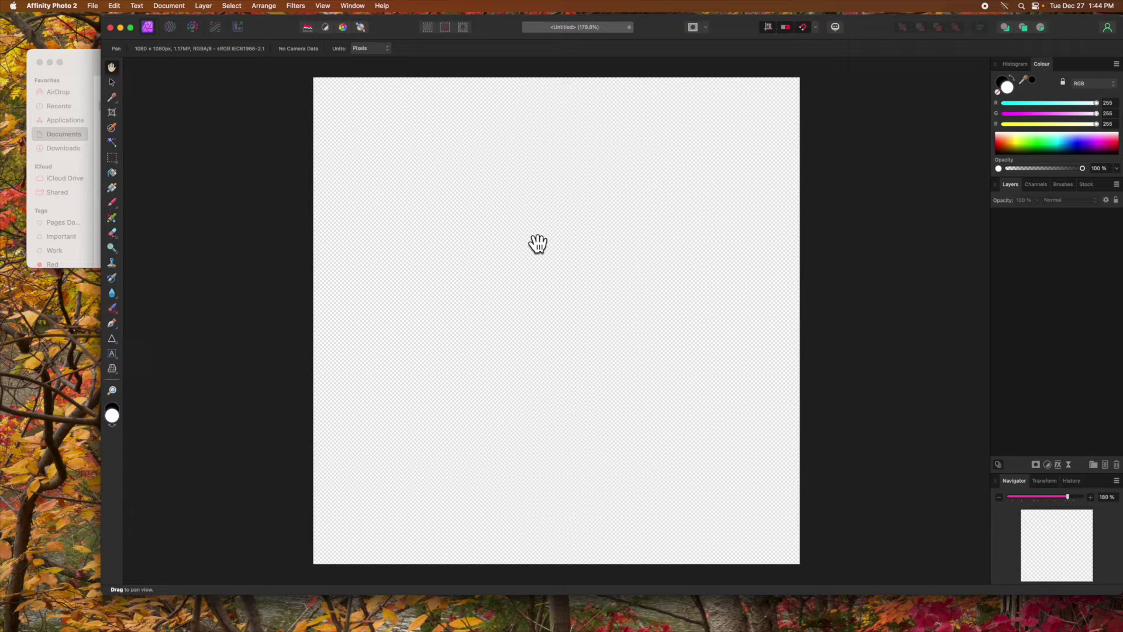
left_click(112, 339)
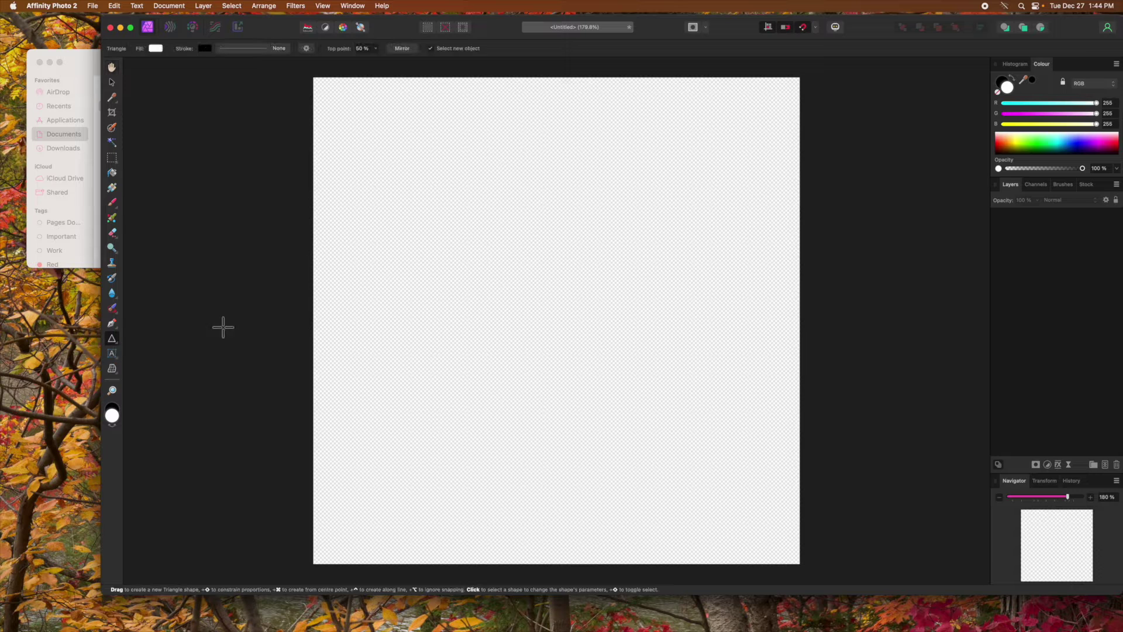
- Draw a solid blue triangle across the centre of the transparent canvas
left_click_drag(526, 252, 378, 449)
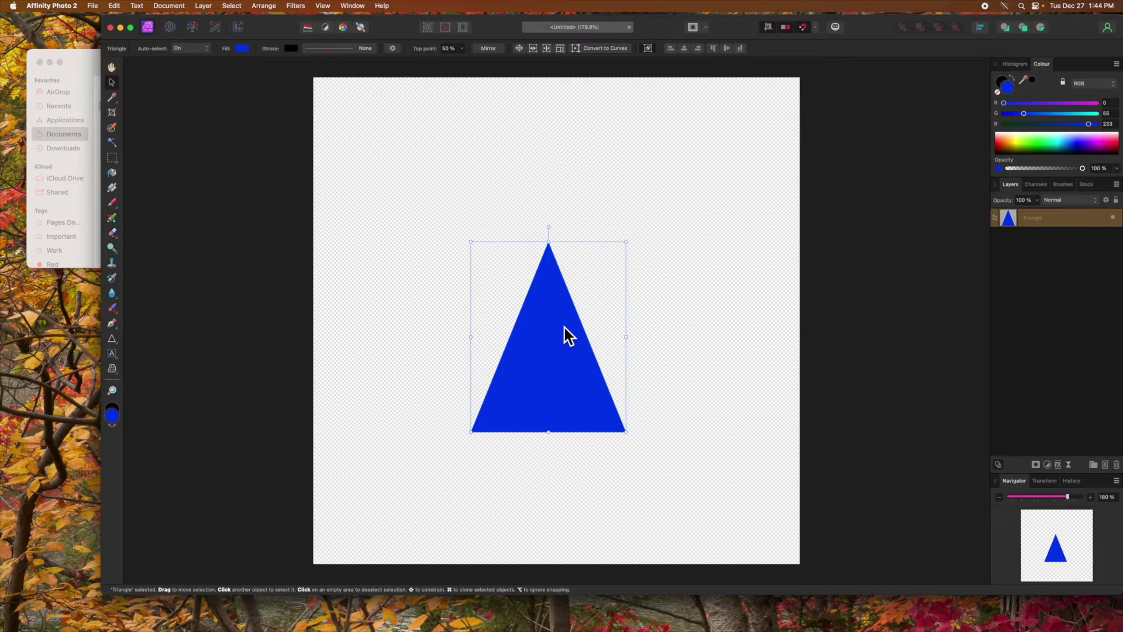
left_click(92, 6)
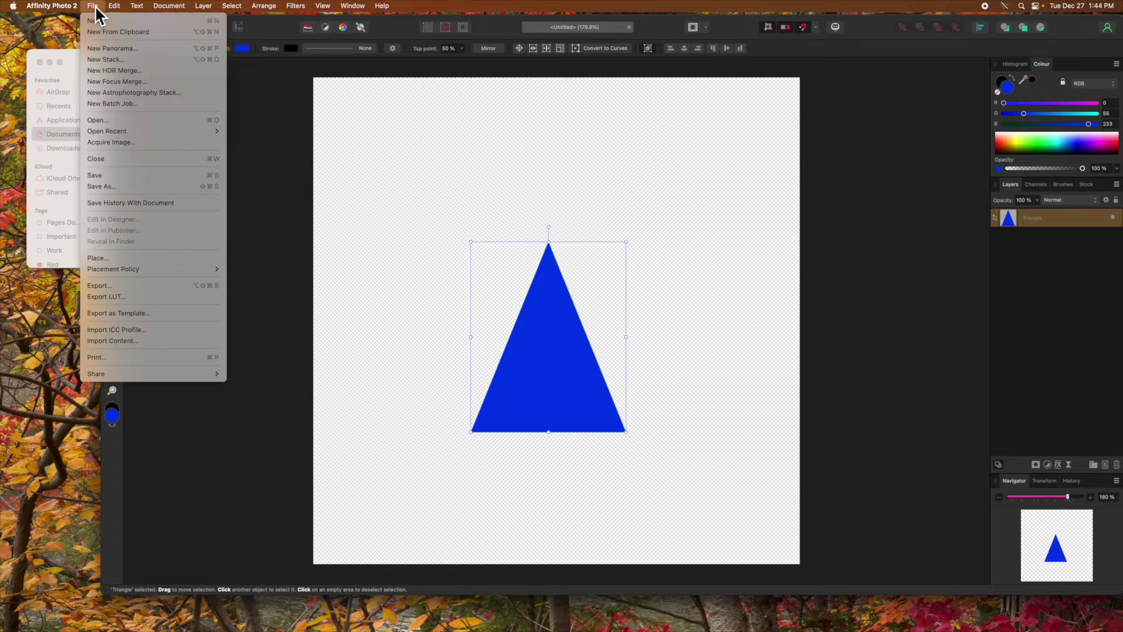
- Export the triangle as a PNG named 'eg a' into the Completed Photos folder
left_click(101, 286)
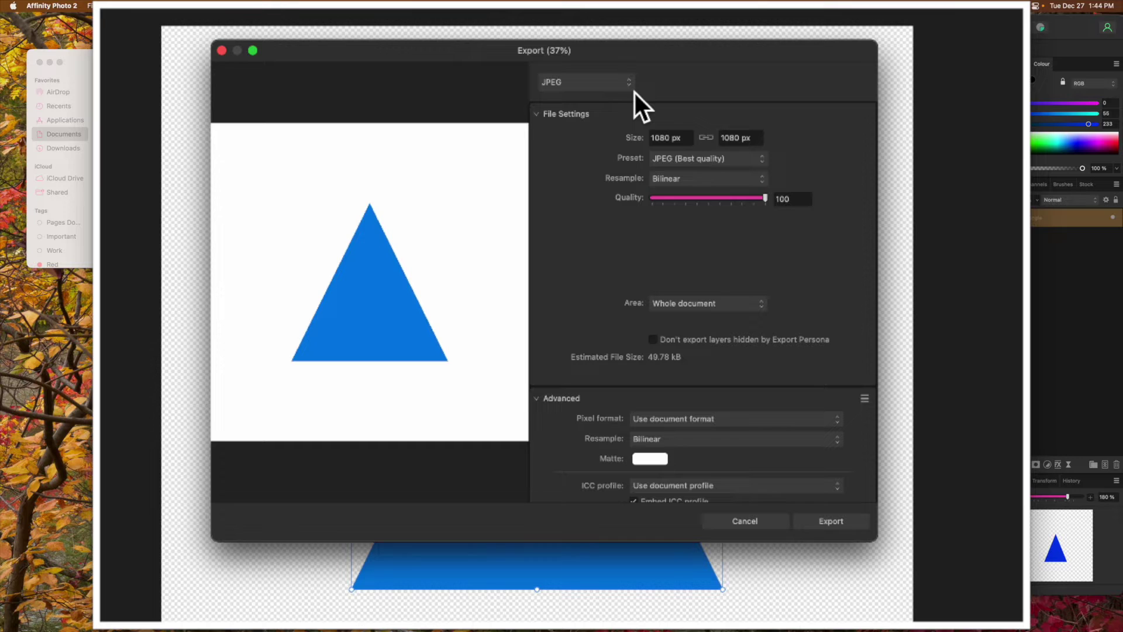
left_click(630, 88)
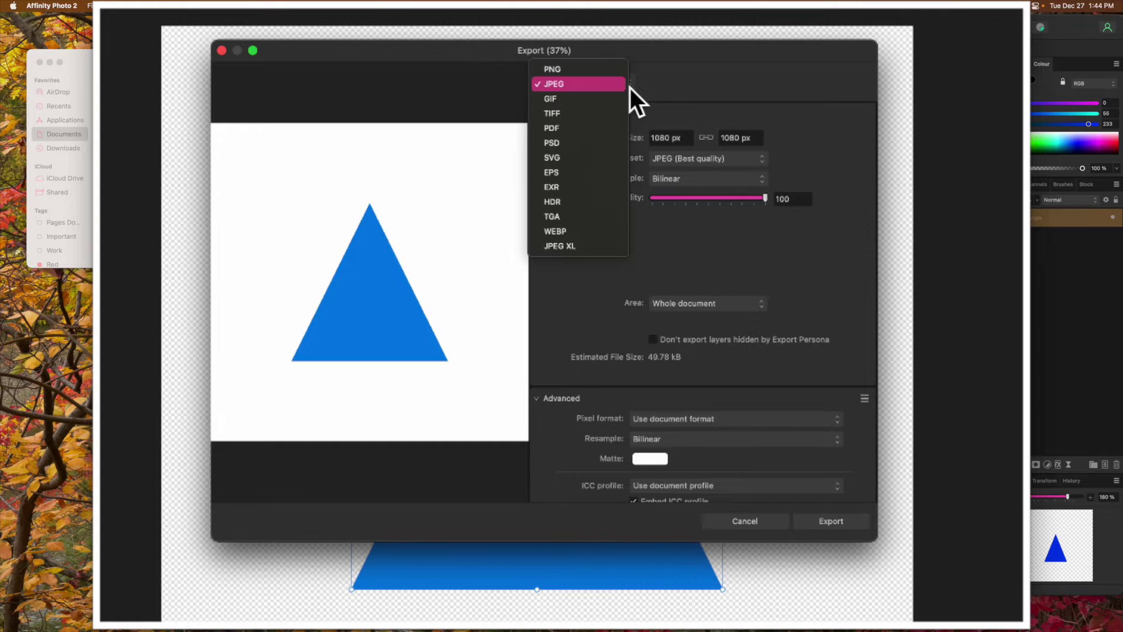
left_click(567, 73)
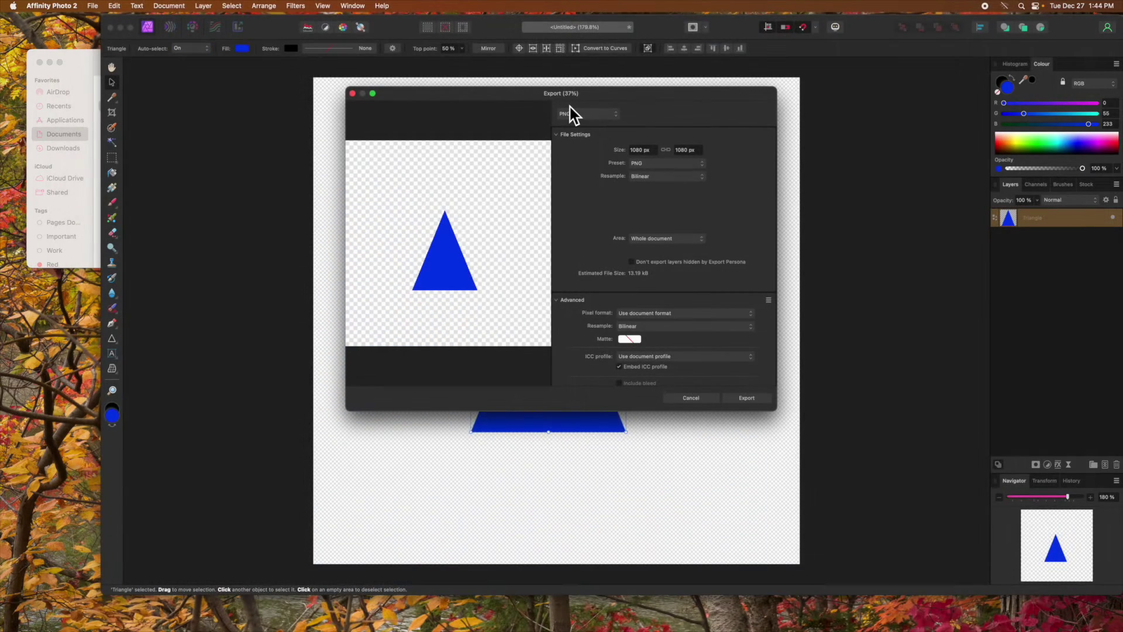
left_click(744, 398)
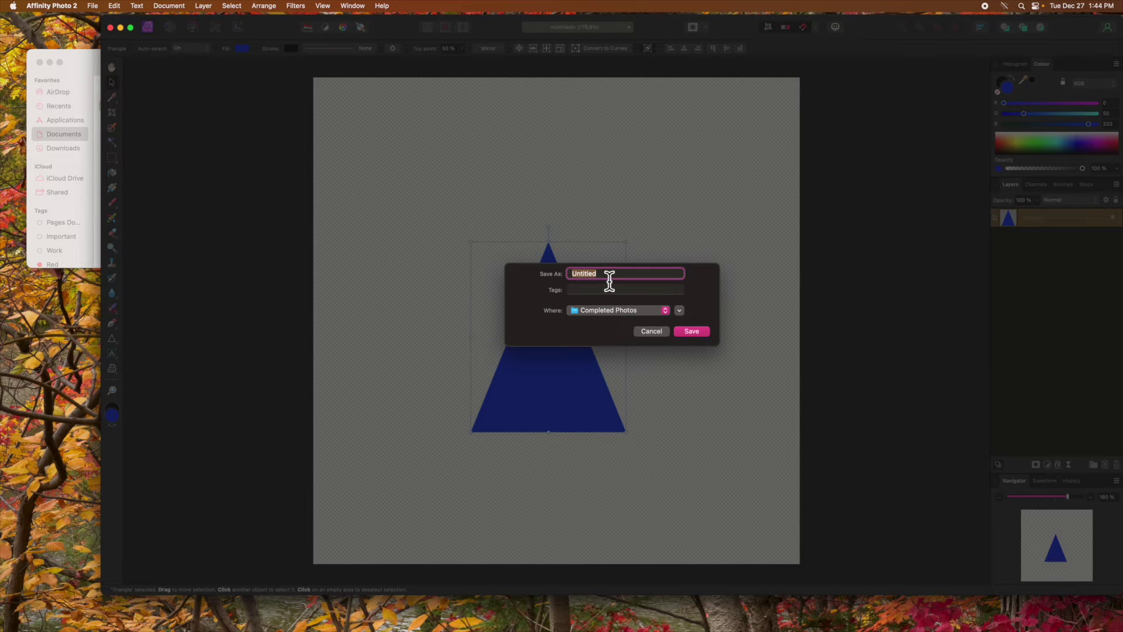
type("eg a")
left_click(691, 332)
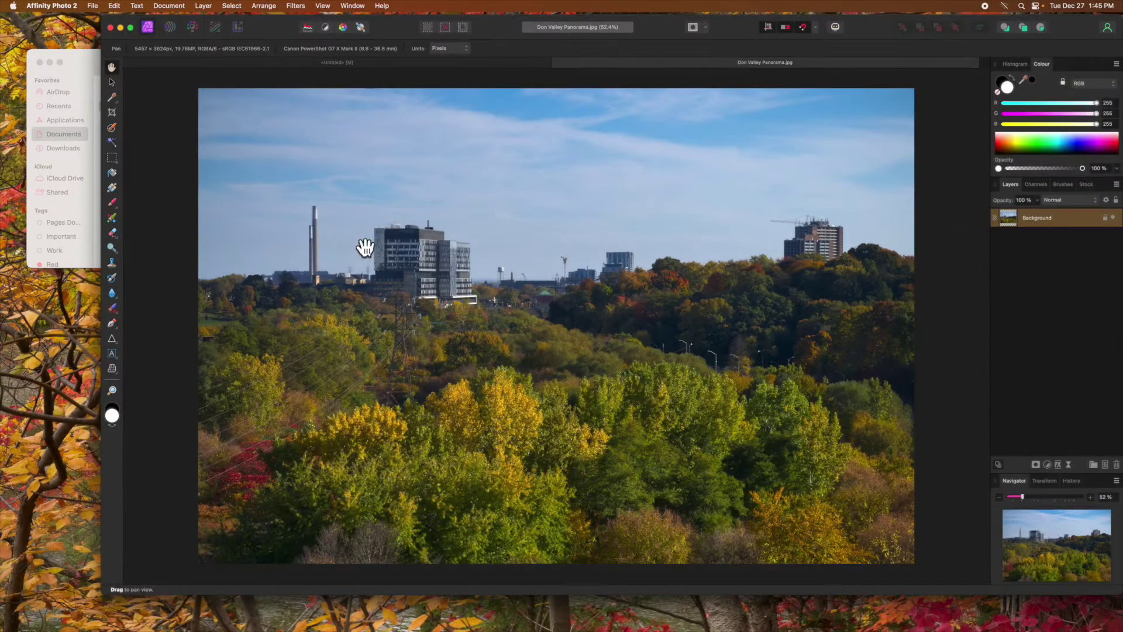
- Drop eg a.png onto the Don Valley Panorama photo and shift the triangle left in the sky
left_click(85, 106)
left_click_drag(241, 85, 655, 193)
left_click(637, 193)
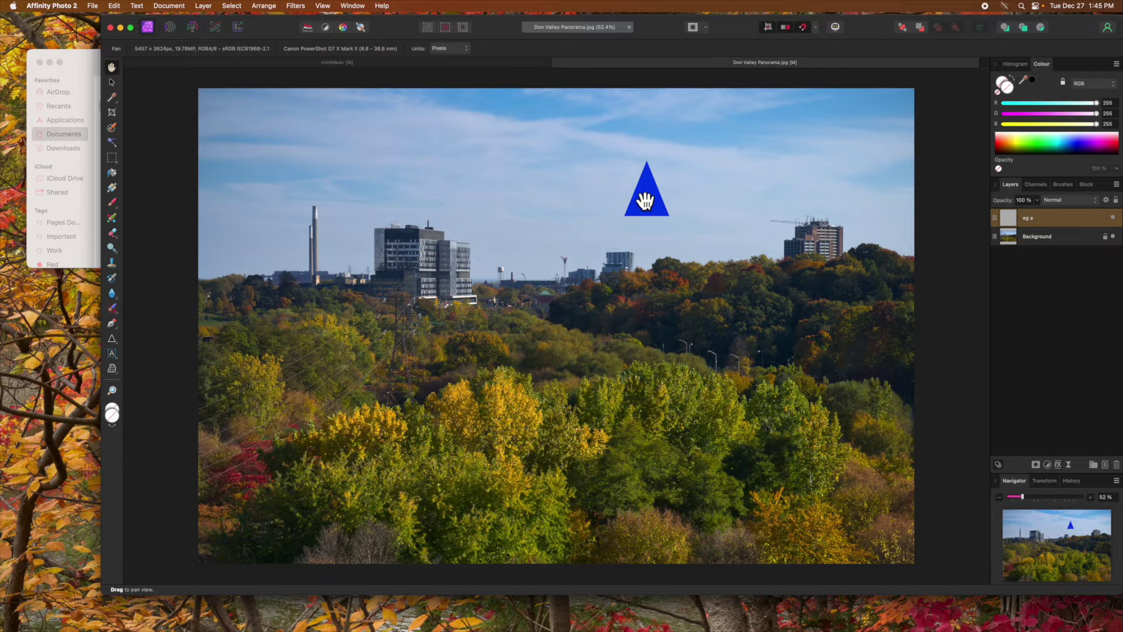
left_click(111, 83)
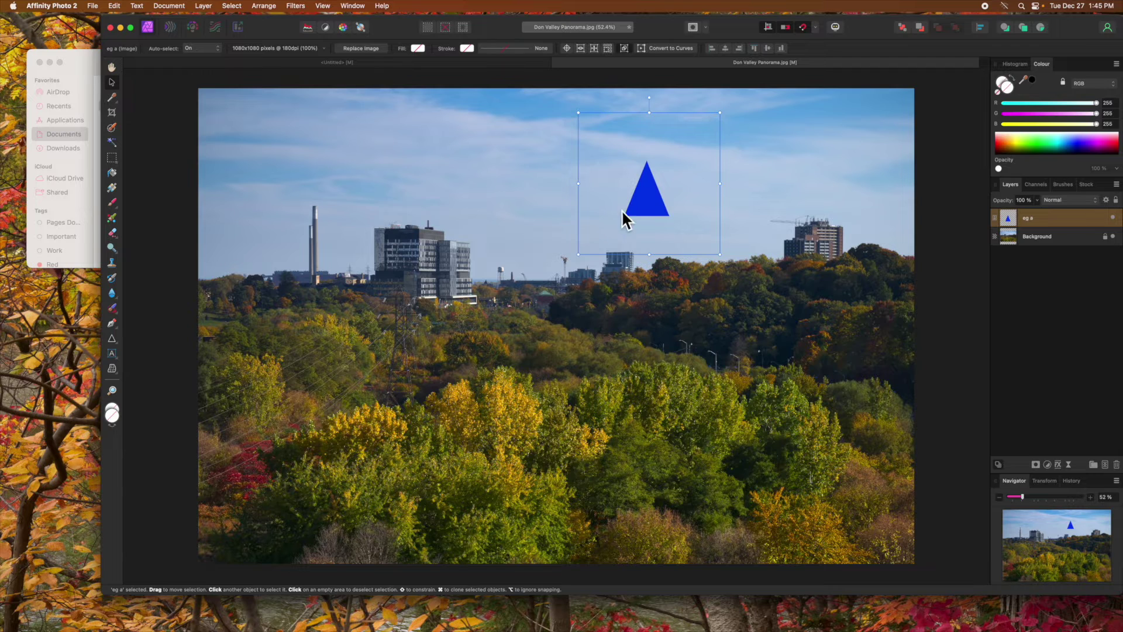
left_click_drag(631, 210, 542, 209)
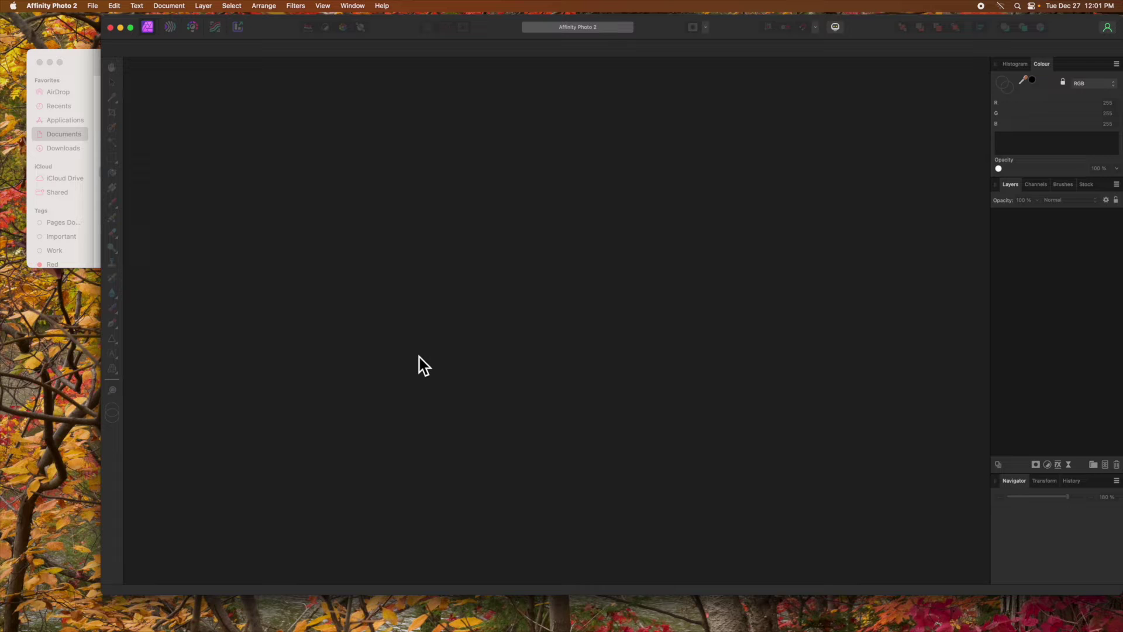
- Create a new 1080 × 1080 document with Transparent background ticked in the Colour settings
key("super+n")
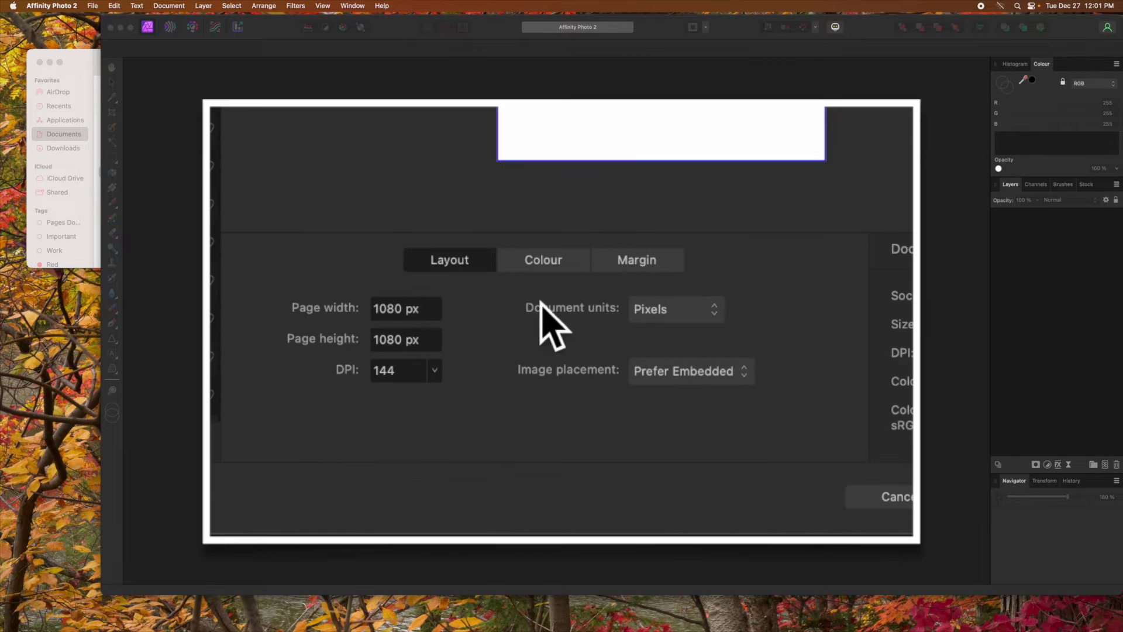
left_click(557, 268)
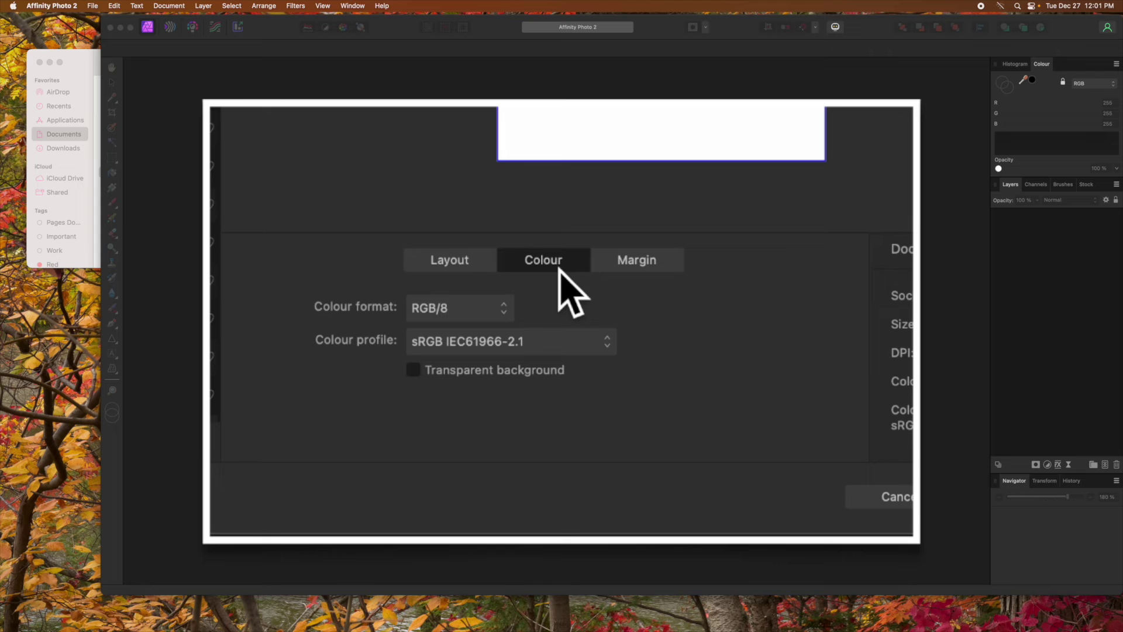
left_click(420, 374)
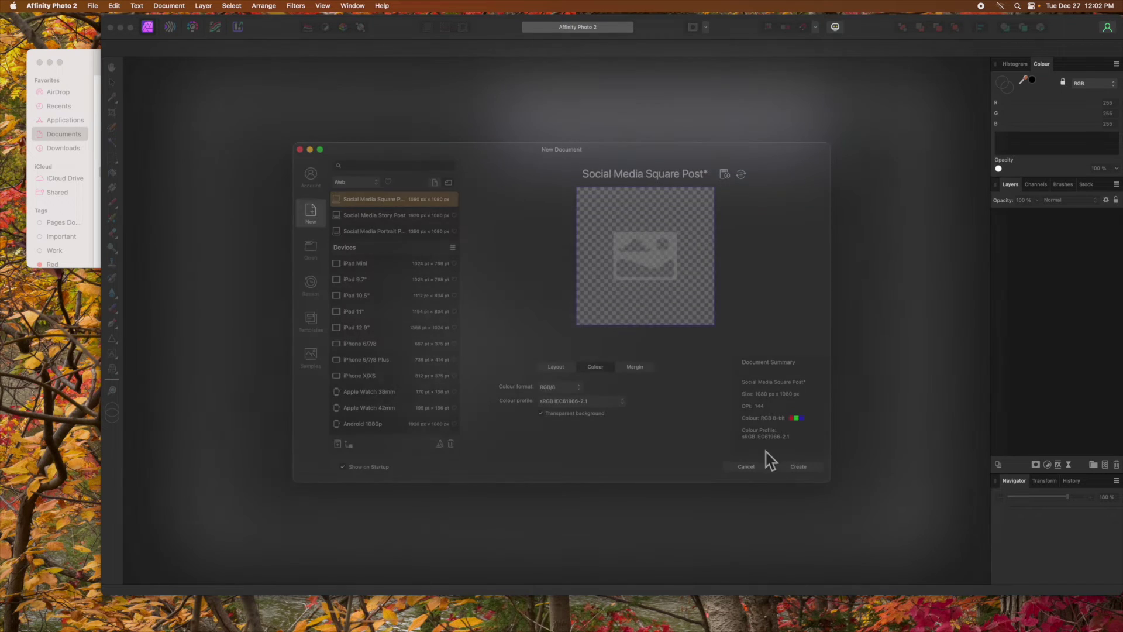
left_click(801, 468)
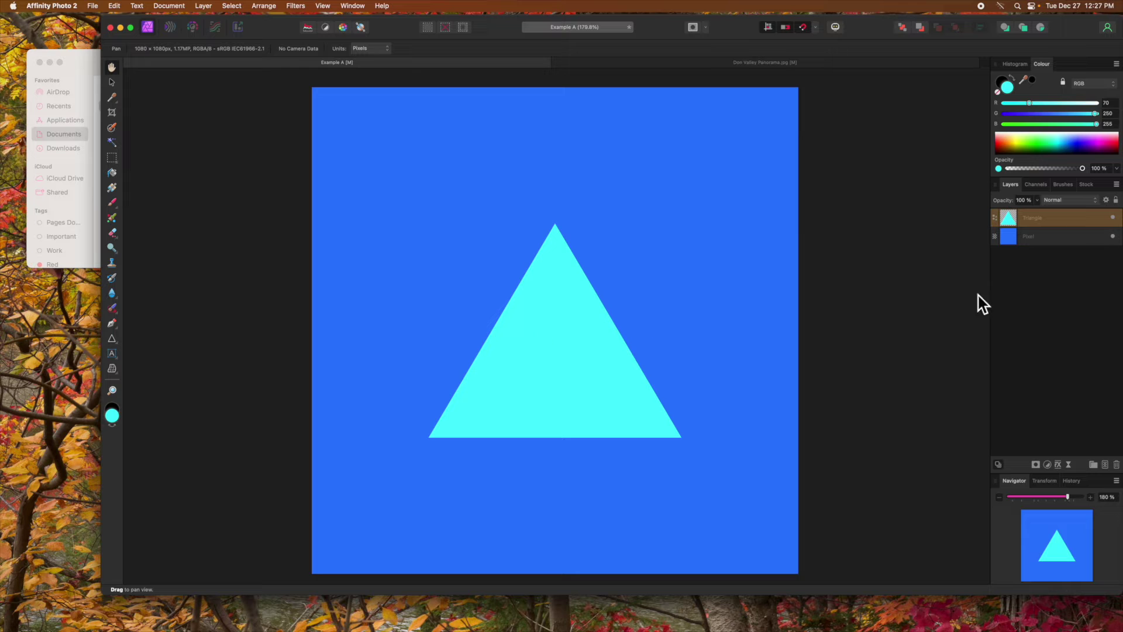
- Fade the blue Pixel layer to 0% opacity
left_click(1017, 240)
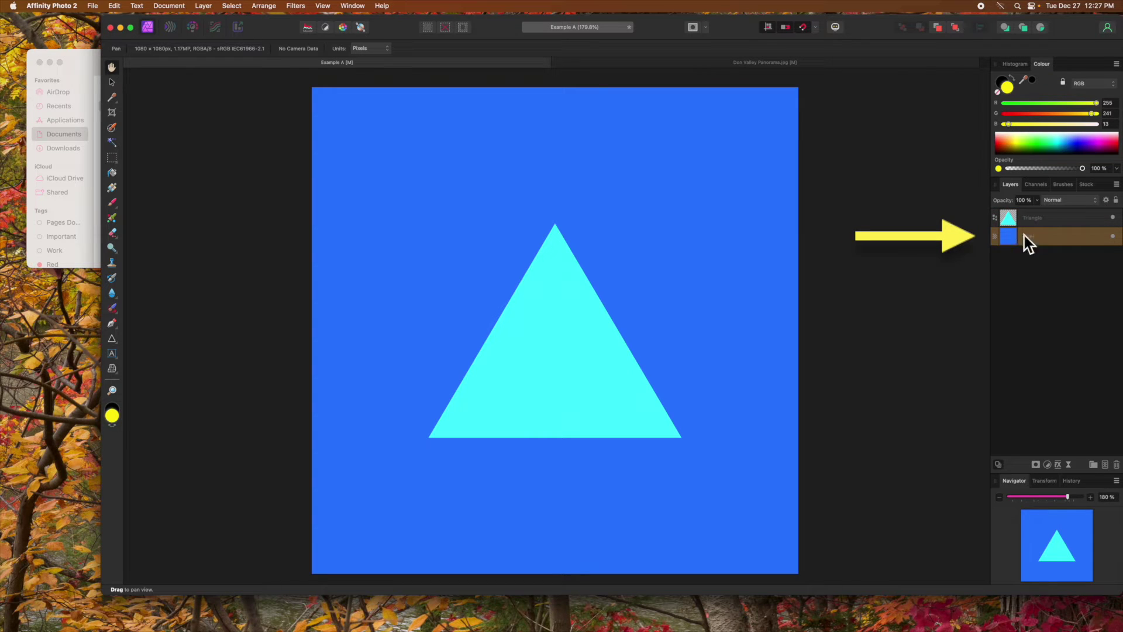
left_click(1039, 202)
left_click_drag(1036, 211, 955, 222)
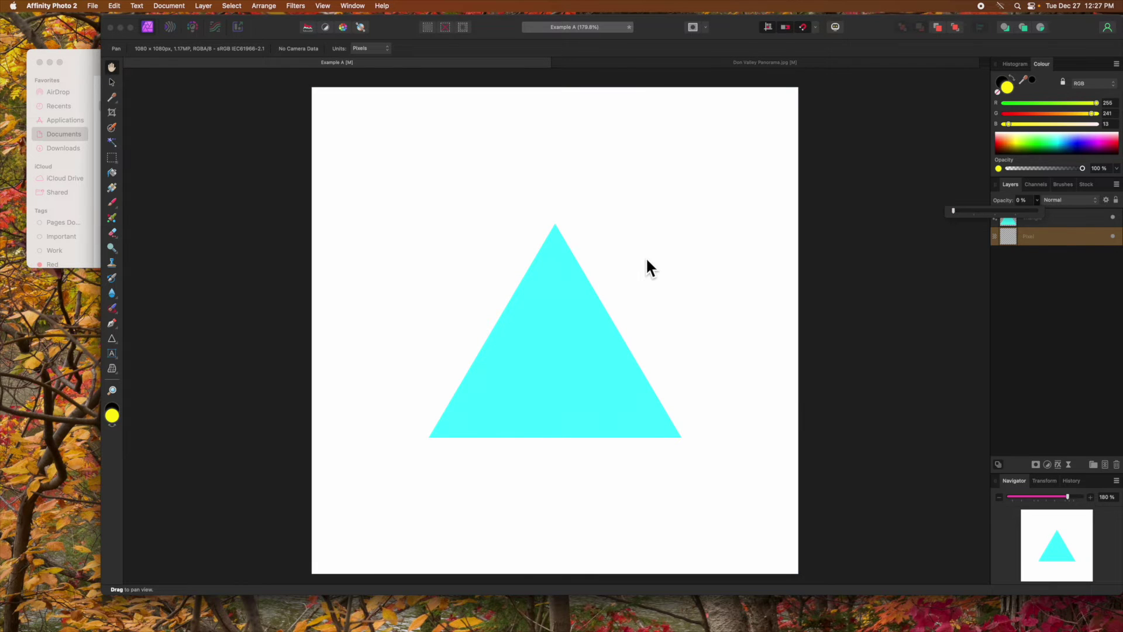
- Turn on Document > Transparent Background so the canvas shows a checkerboard
left_click(169, 7)
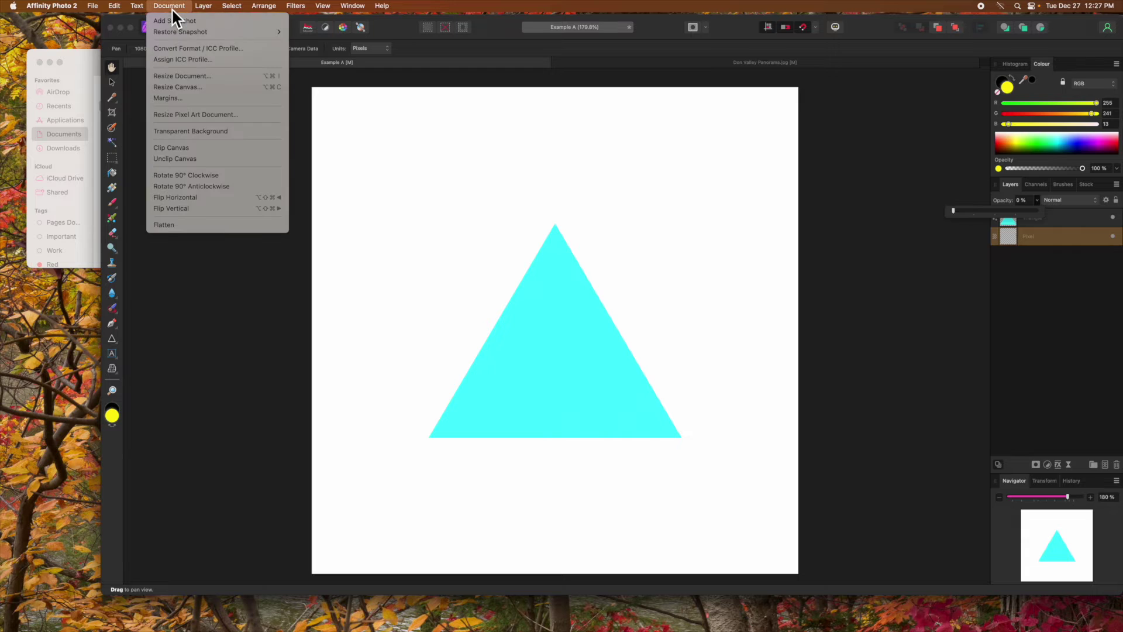
left_click(170, 131)
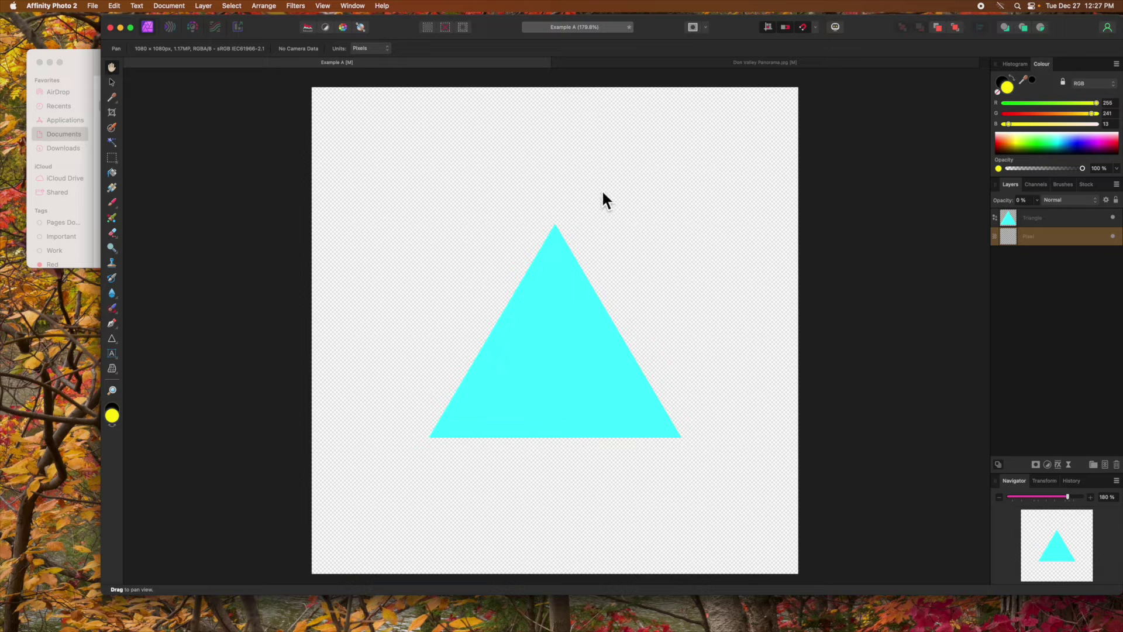
left_click(93, 7)
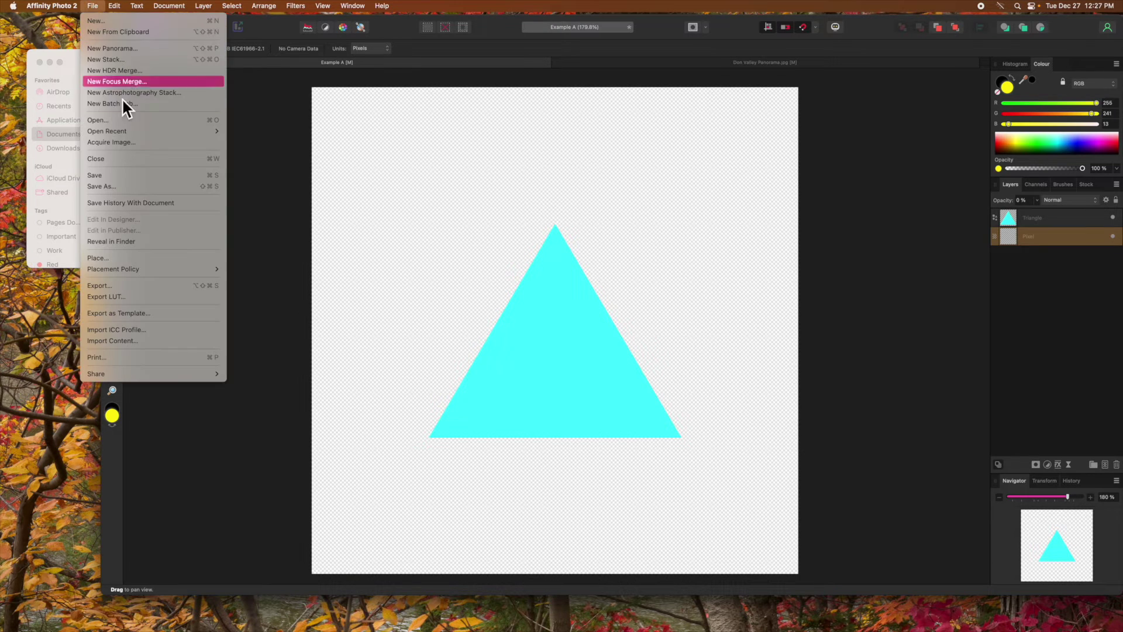
- Export the cyan triangle design as a PNG renamed 'Example B' in Completed Photos
left_click(107, 286)
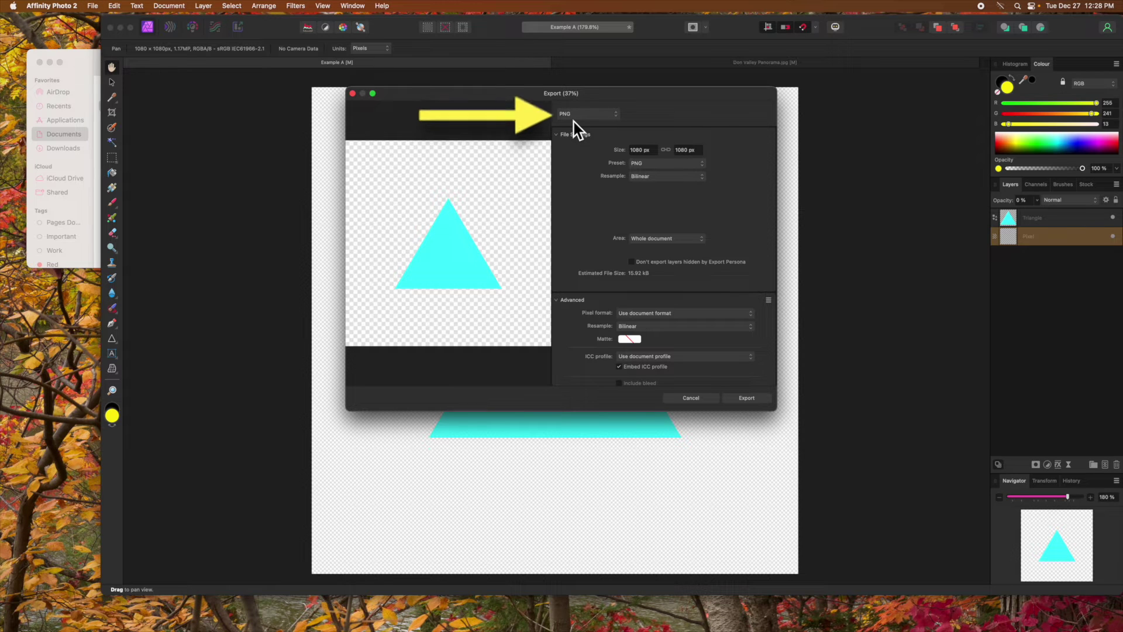
left_click(746, 399)
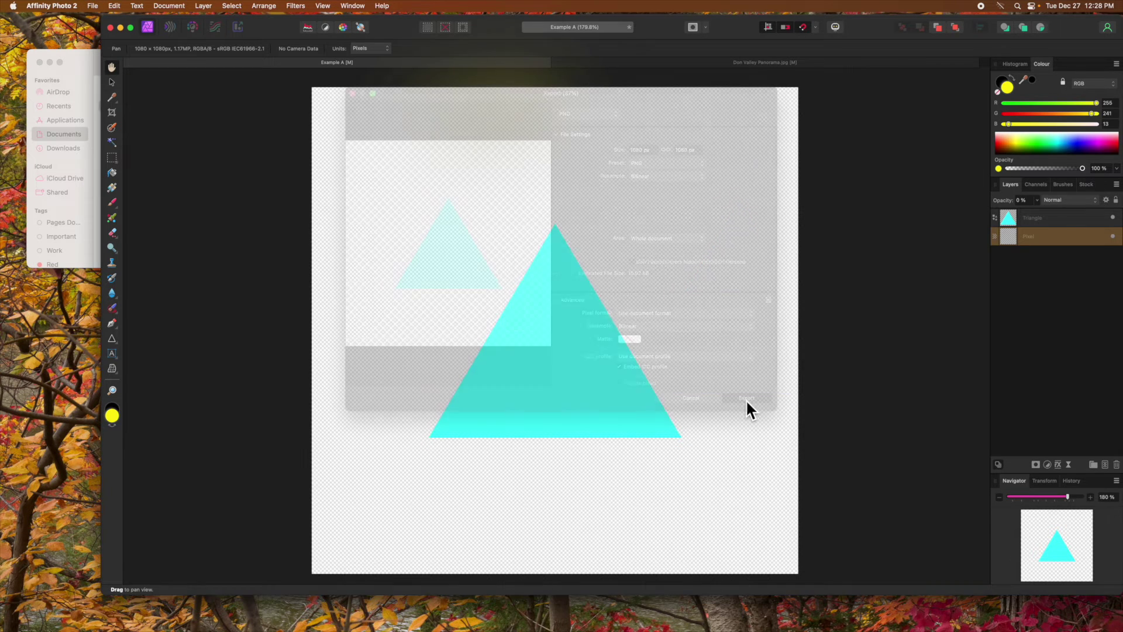
left_click(635, 275)
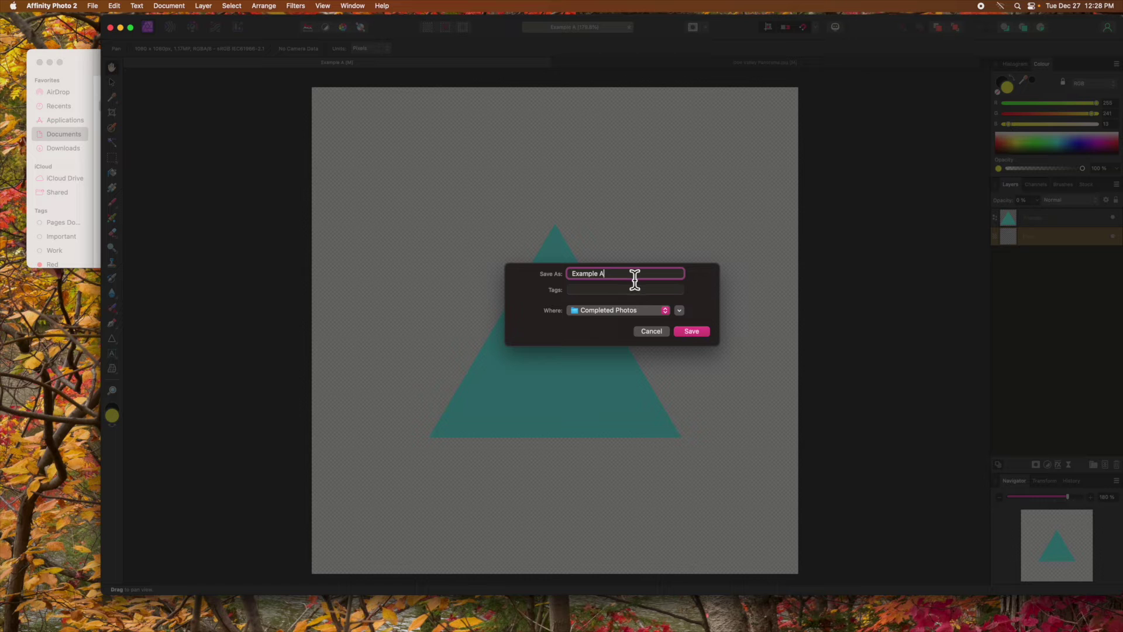
key("BackSpace")
type("B")
left_click(701, 337)
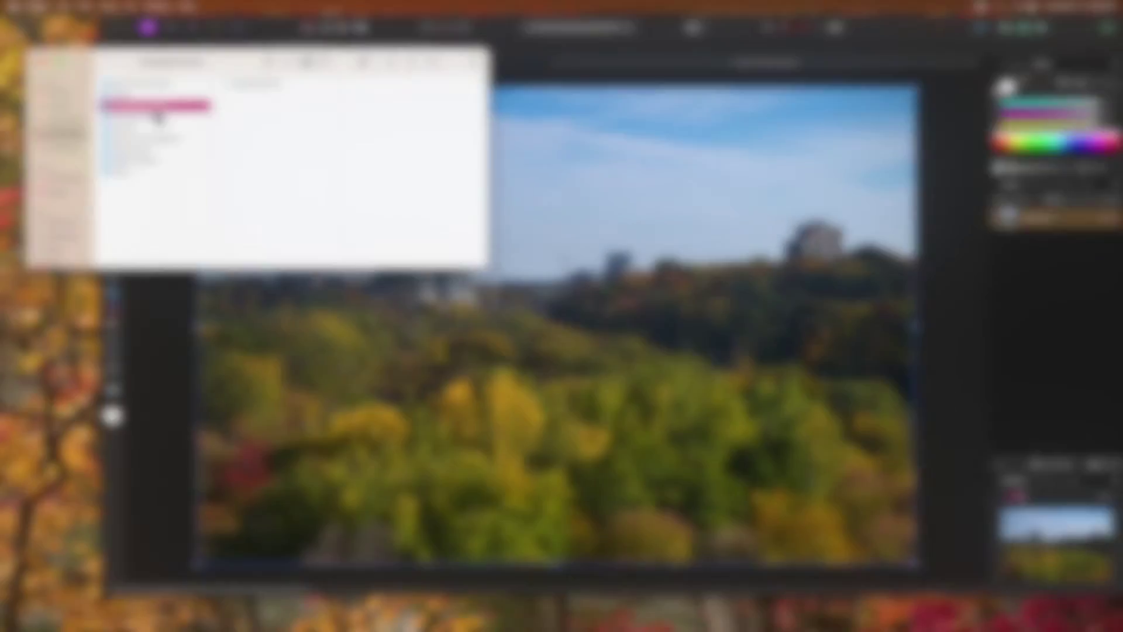
- Drop Example B.png onto the landscape photo, then return to the Example B document
left_click_drag(247, 85, 610, 203)
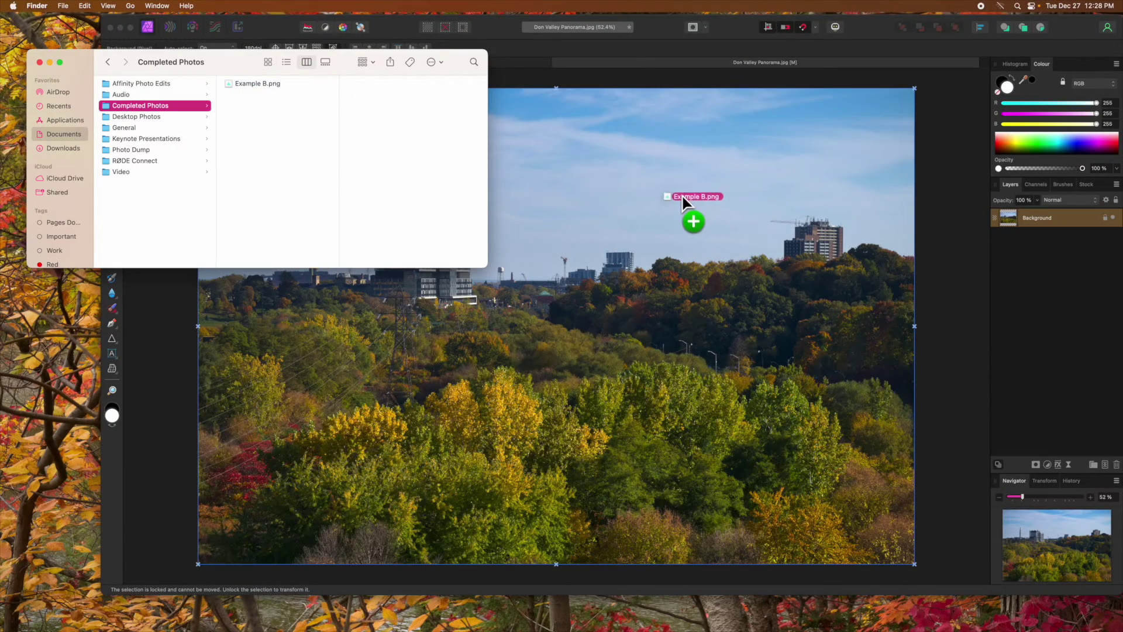
left_click(674, 218)
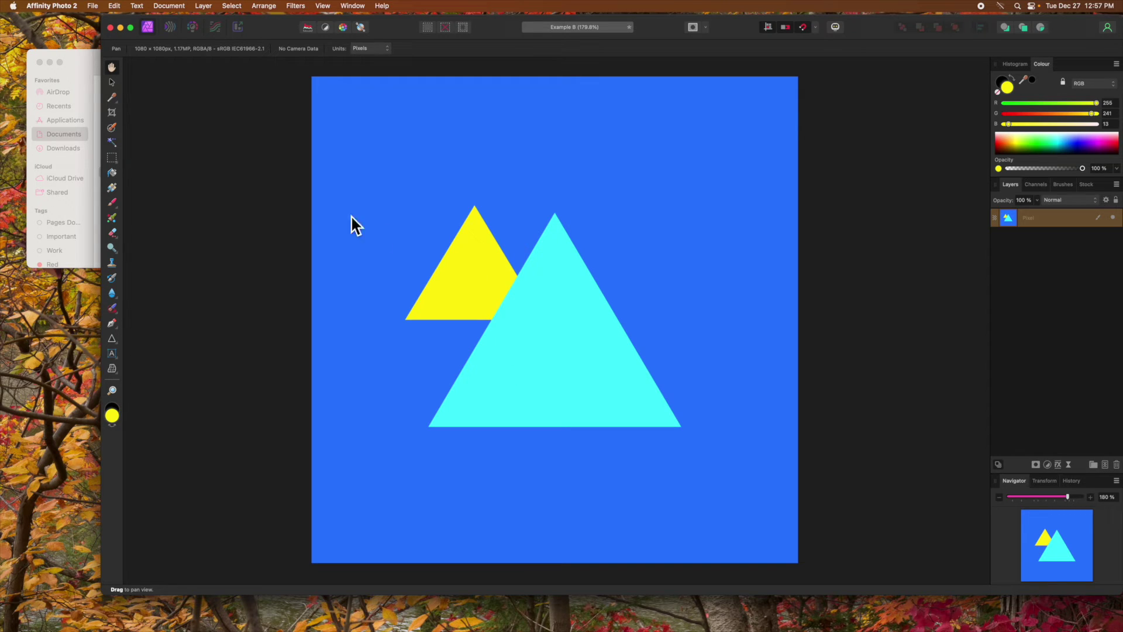
- Flood-select the yellow and cyan triangles in Add mode and copy them
left_click(111, 142)
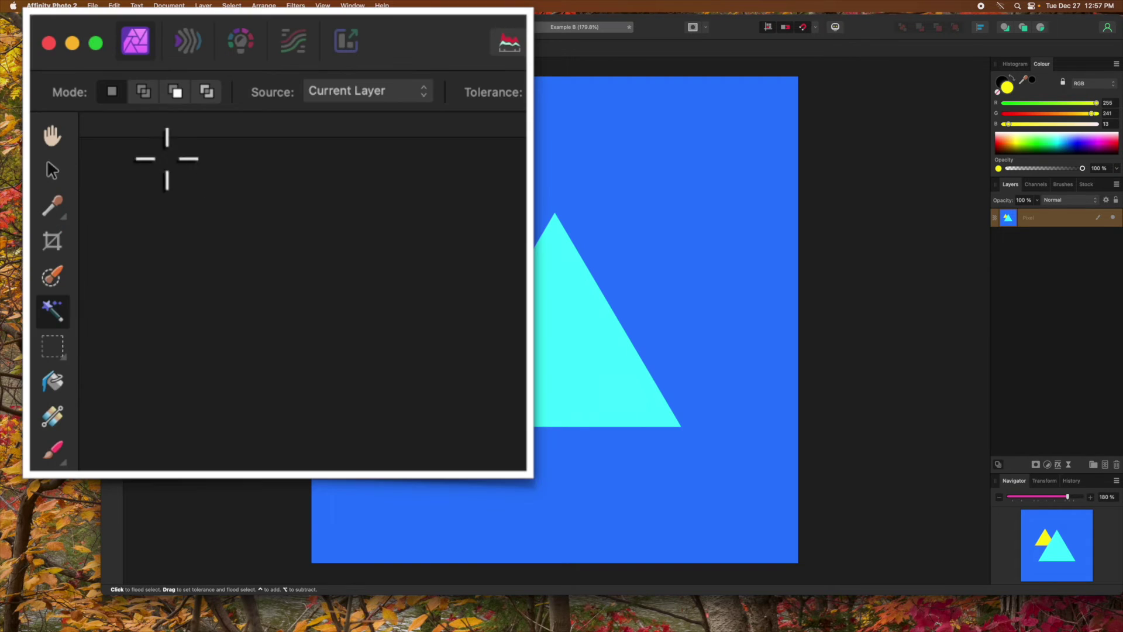
left_click(146, 97)
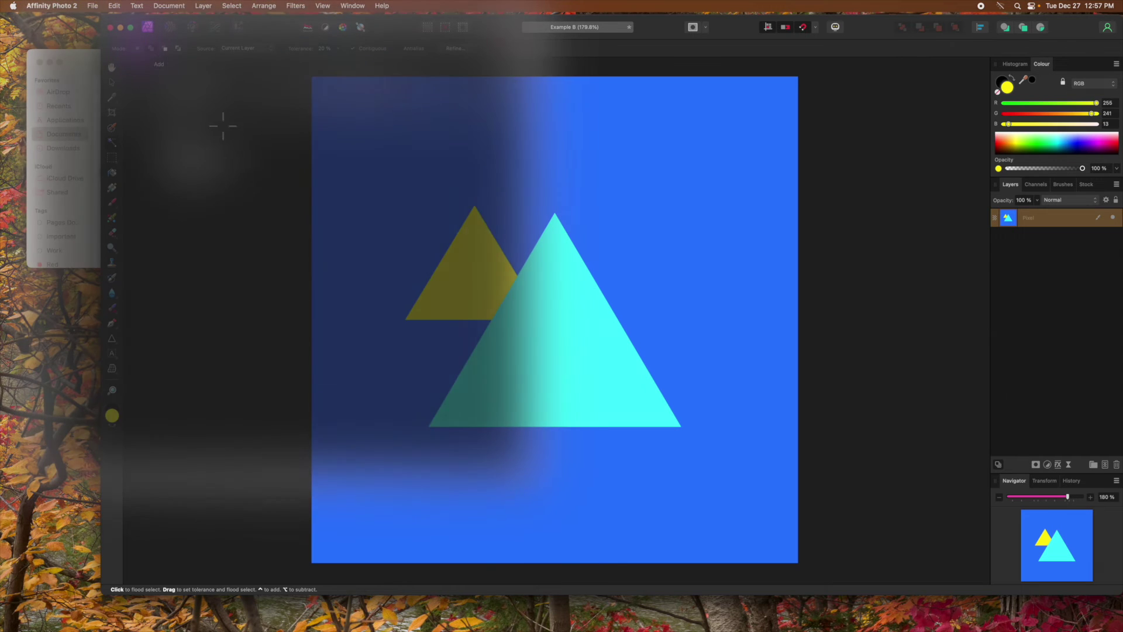
left_click(477, 285)
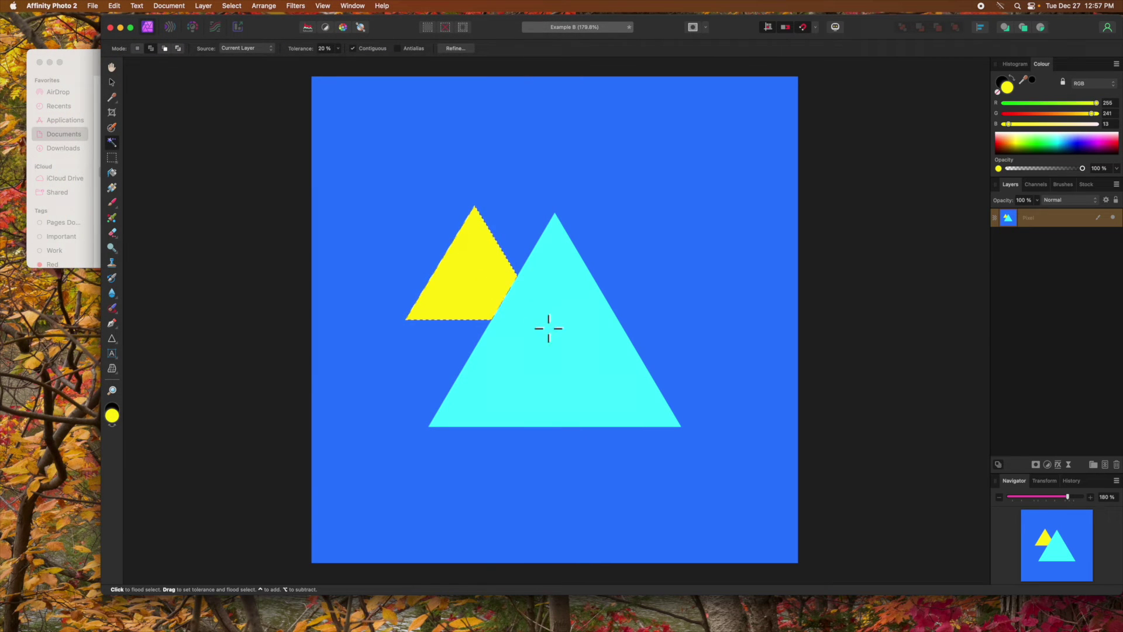
left_click(556, 335)
left_click(115, 7)
left_click(121, 59)
- Deselect and erase the entire Example B canvas to white with the Eraser Brush
key("super+d")
left_click(112, 232)
mouse_move(318, 164)
left_mouse_down()
mouse_move(809, 160)
mouse_move(251, 295)
mouse_move(953, 376)
mouse_move(356, 491)
mouse_move(363, 501)
left_mouse_up()
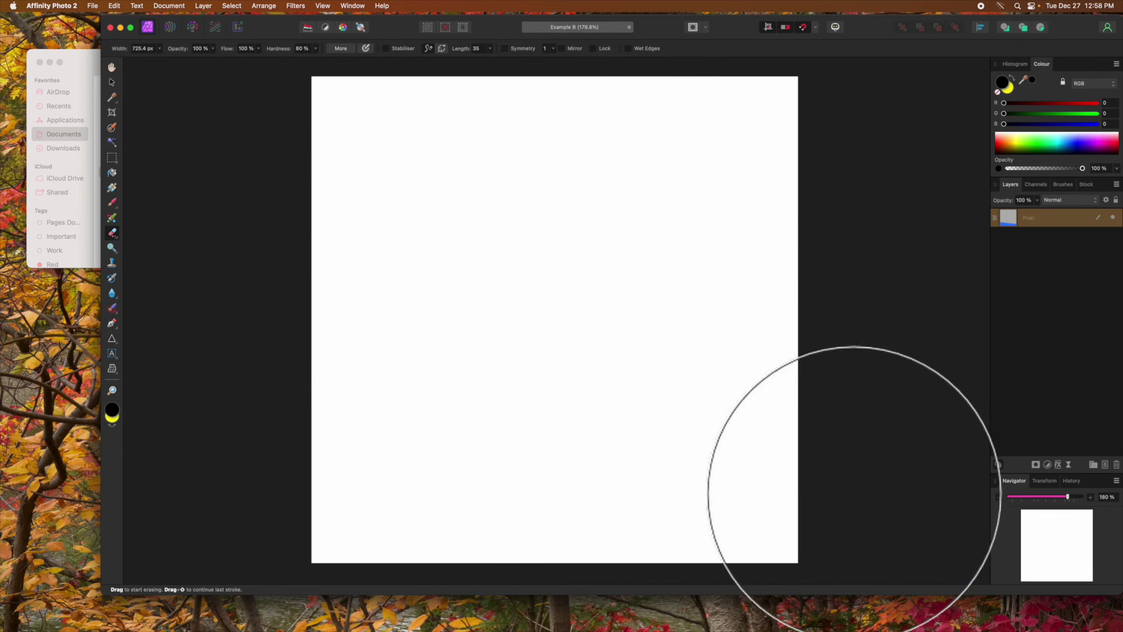
- Switch to the Hand tool, restore yellow as primary colour, and make Example B's background transparent
left_click(112, 68)
key("x")
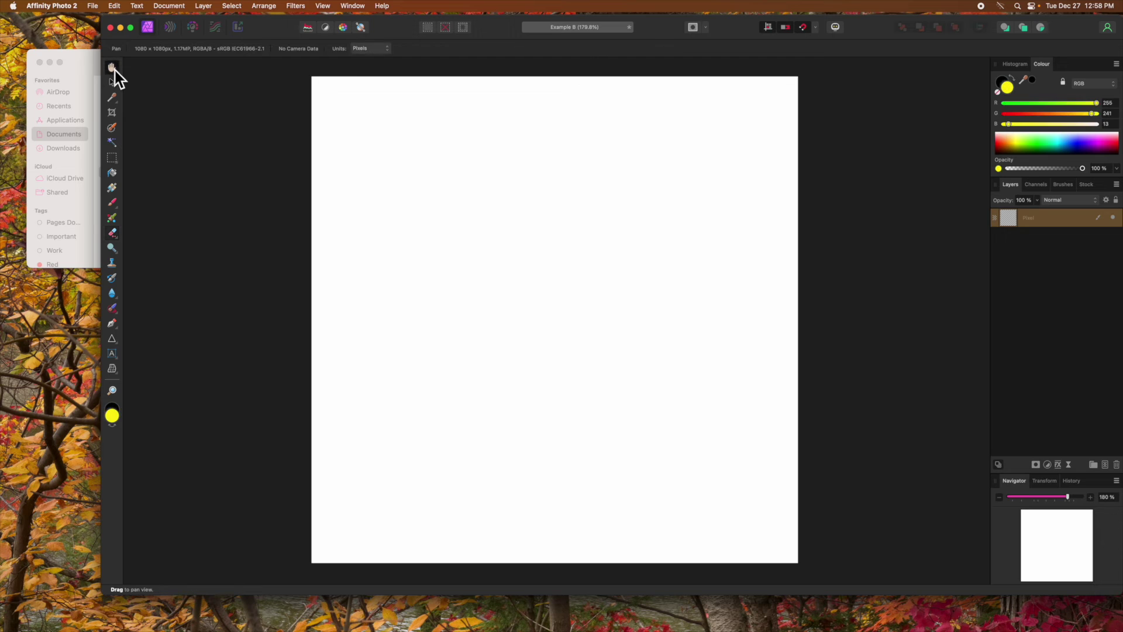
left_click(170, 8)
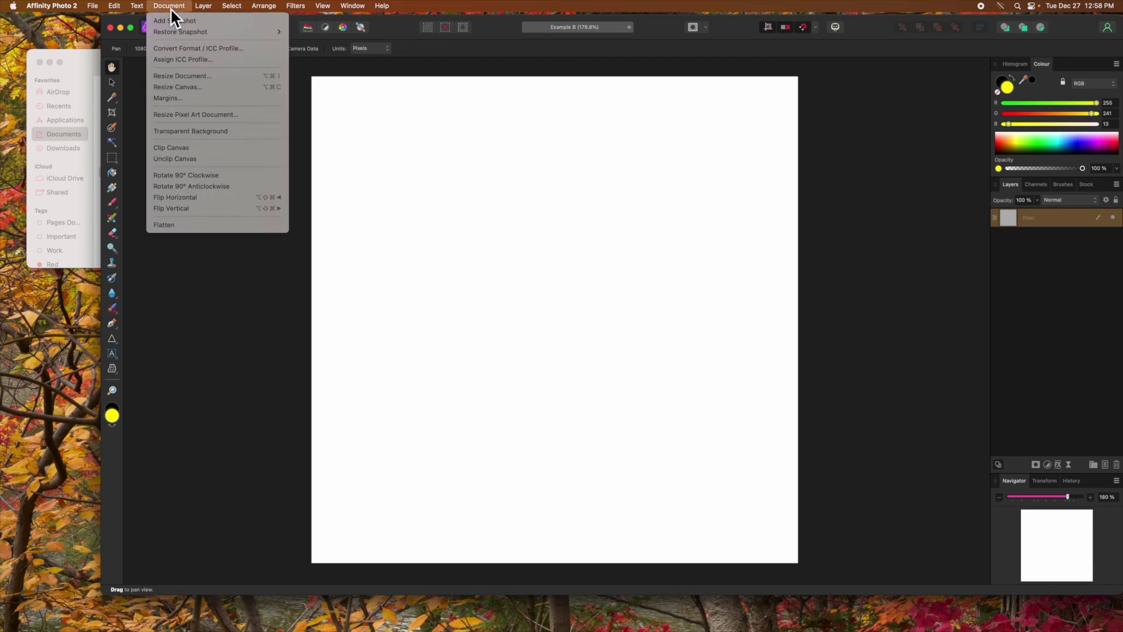
left_click(206, 131)
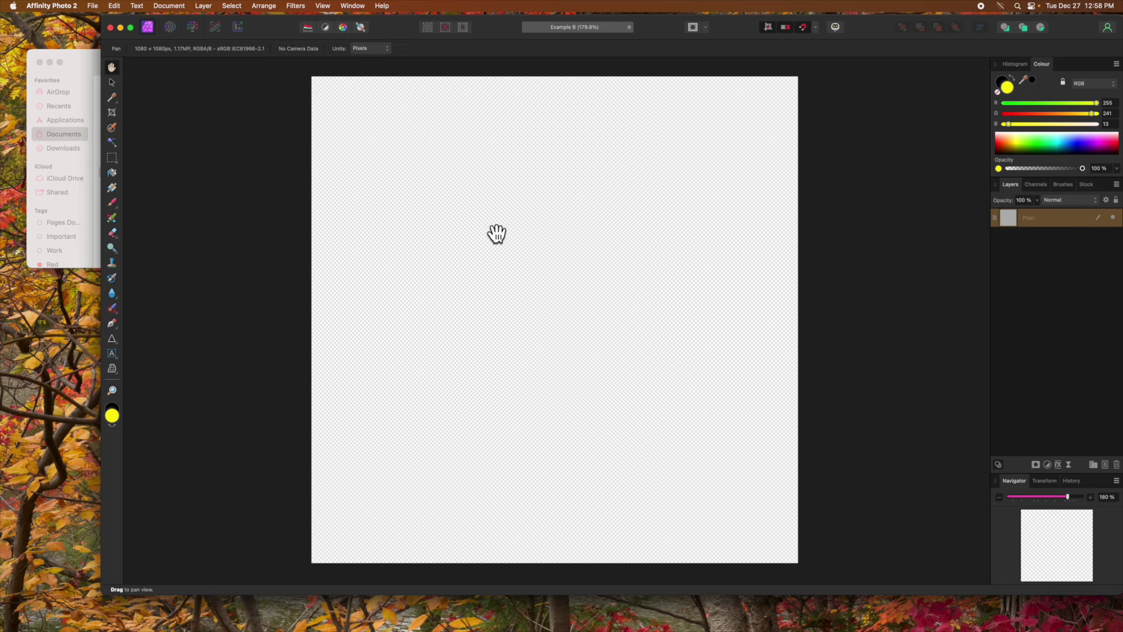
left_click(115, 6)
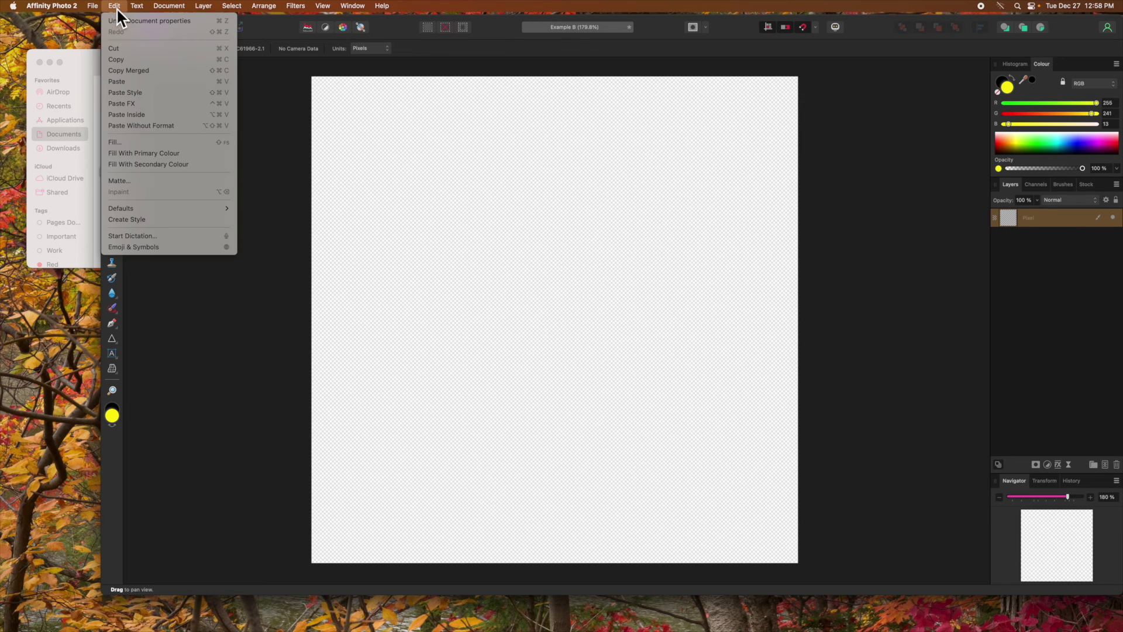
- Paste the yellow and cyan triangles onto Example B and open the PNG export settings
left_click(124, 83)
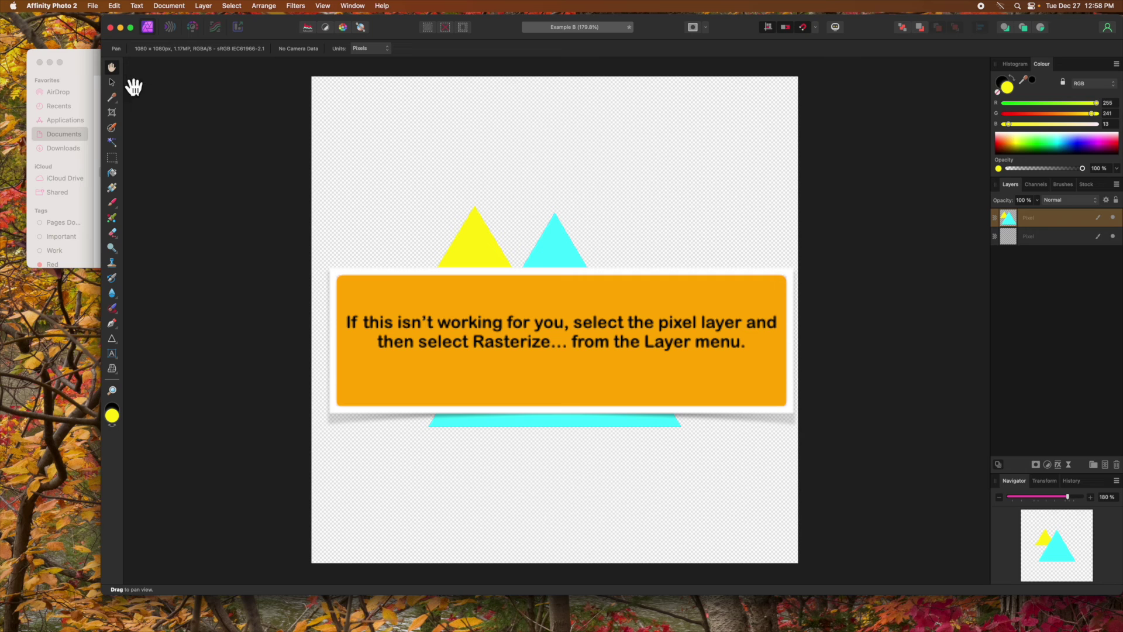
left_click(94, 6)
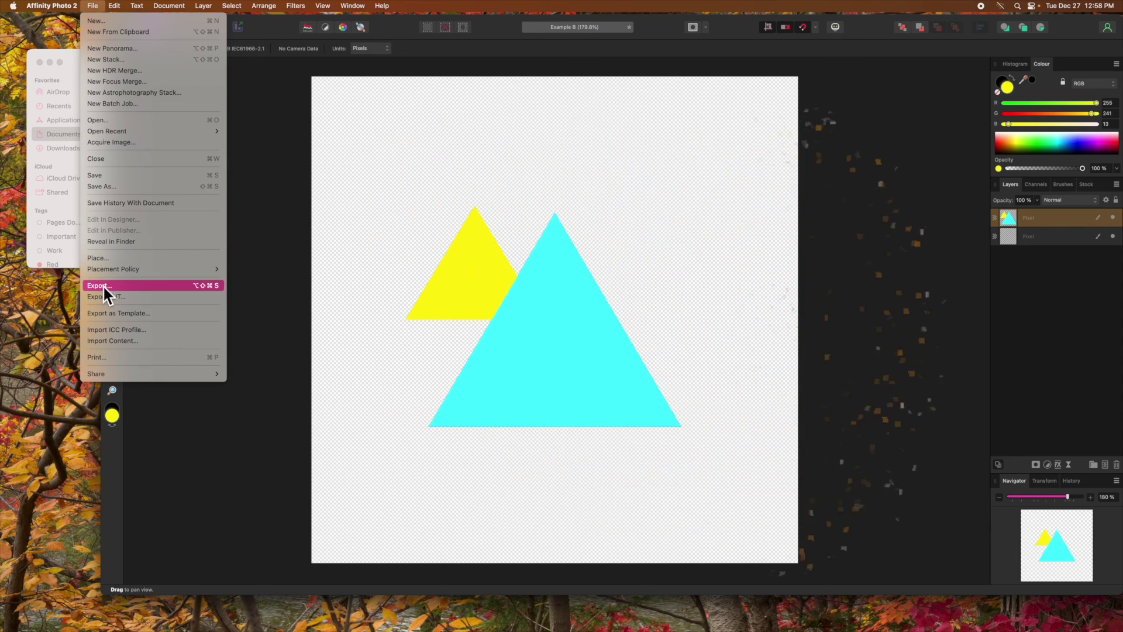
left_click(103, 284)
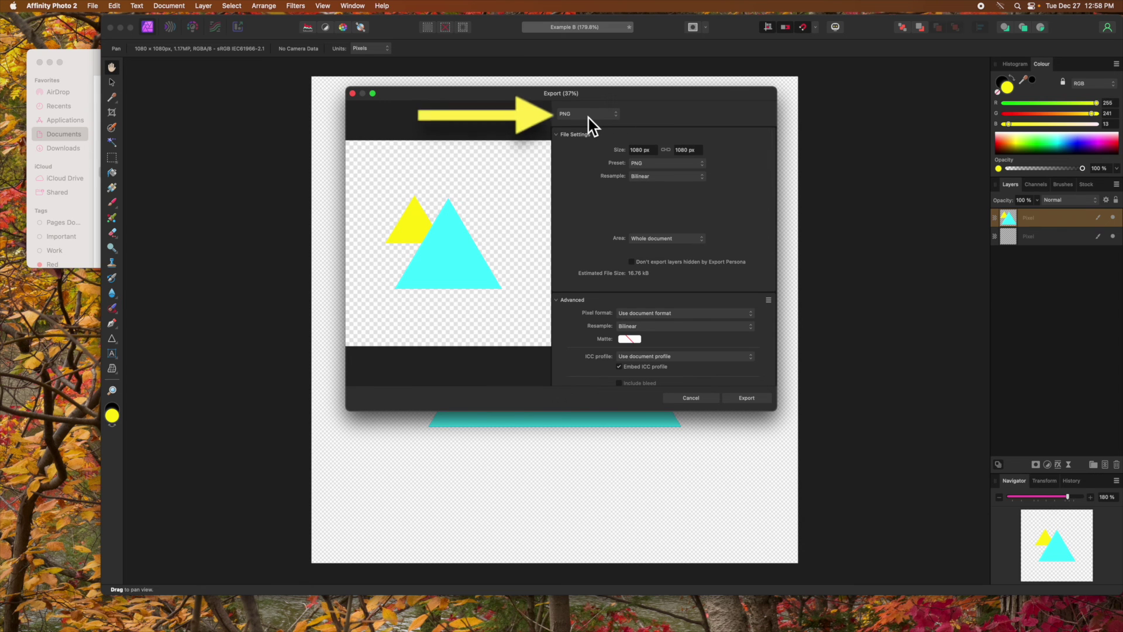